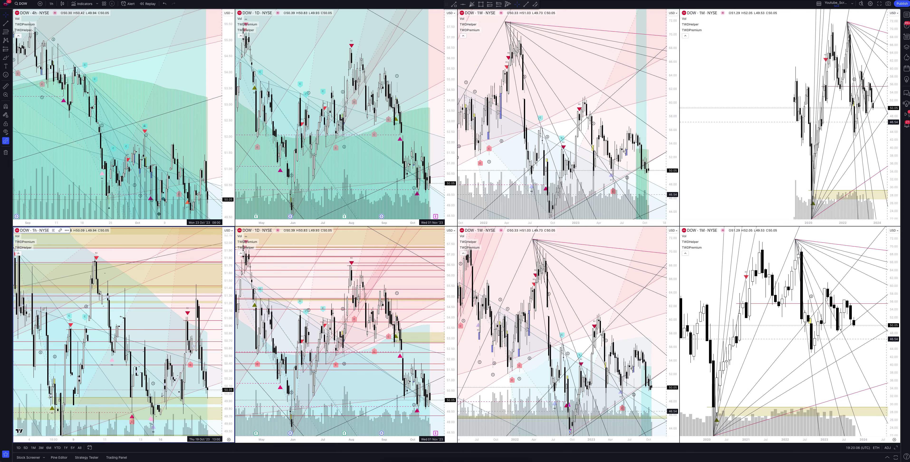
Step: Select the top-right DOW 1M pane as the active chart in the eight-chart grid
left_click(790, 117)
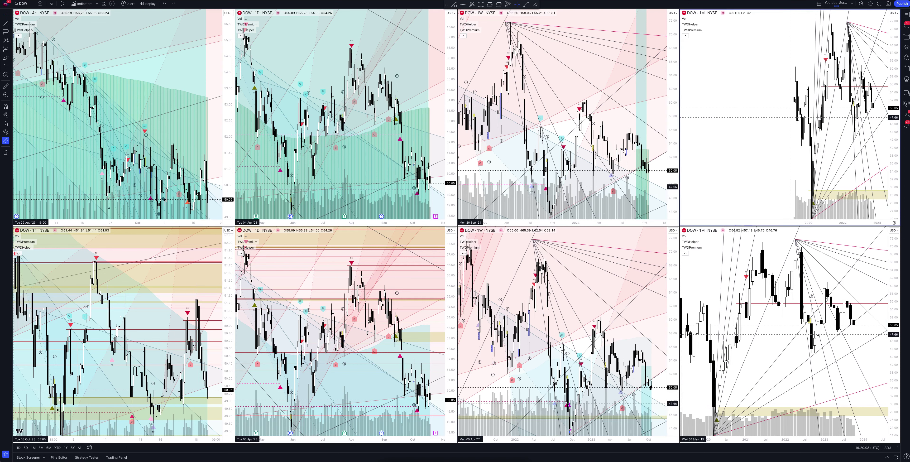
left_click(897, 447)
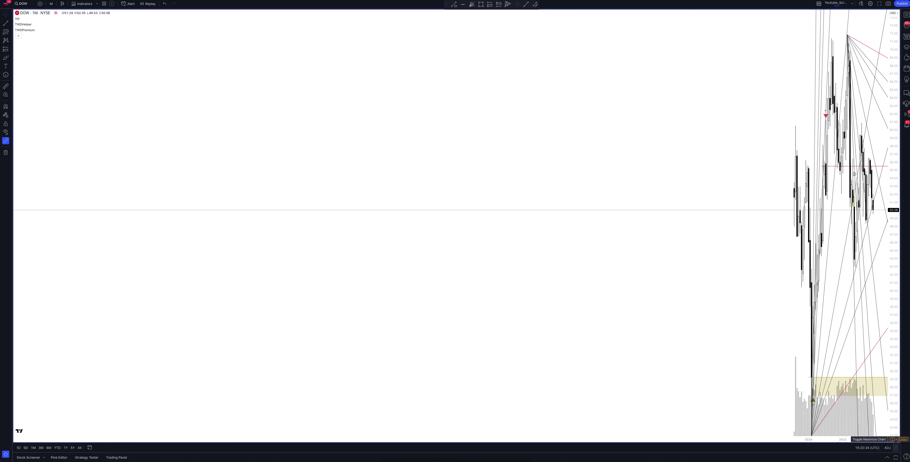
left_click(896, 447)
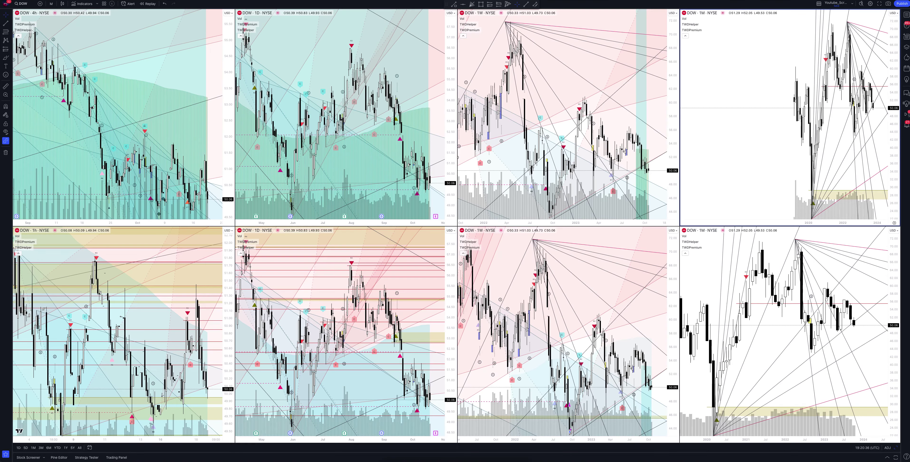
key("alt+Return")
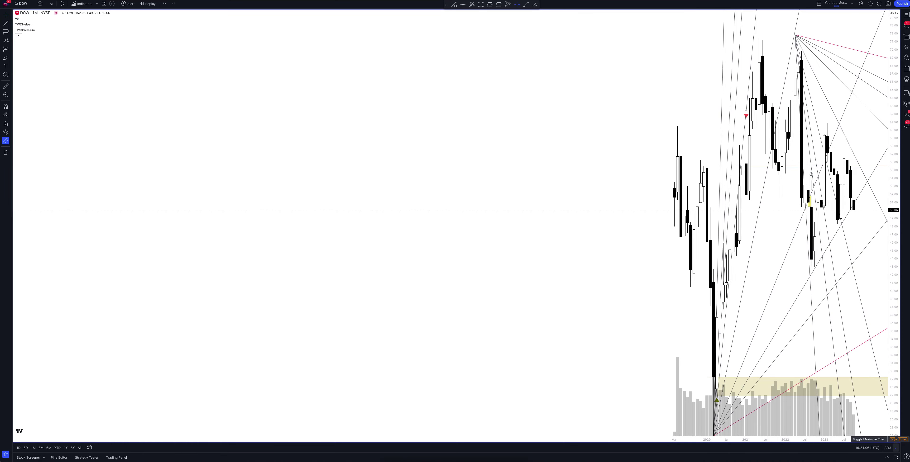
left_click(896, 439)
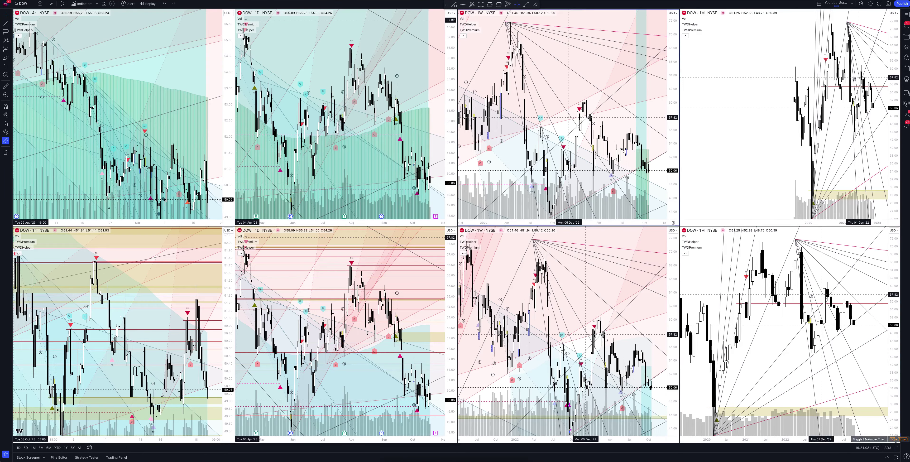
left_click(896, 439)
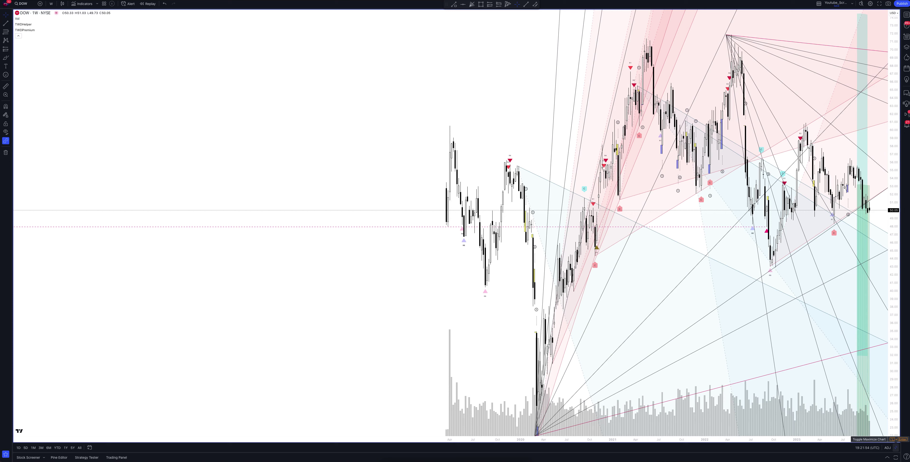
left_click(897, 447)
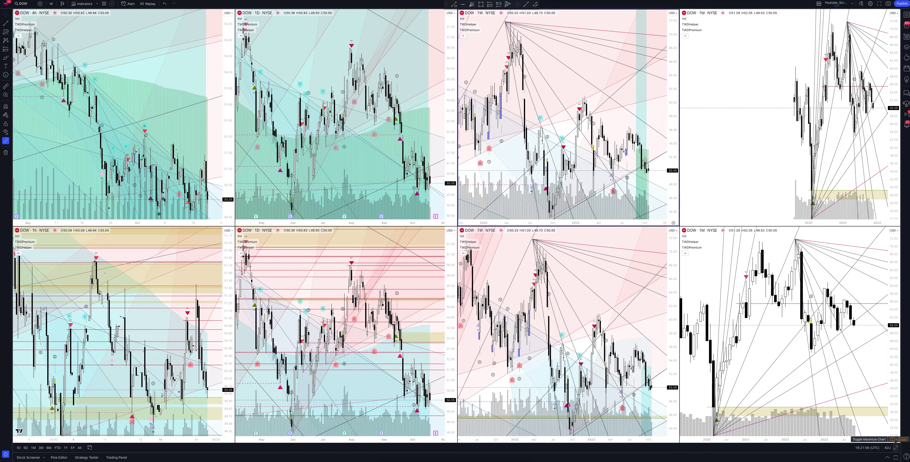
left_click(896, 447)
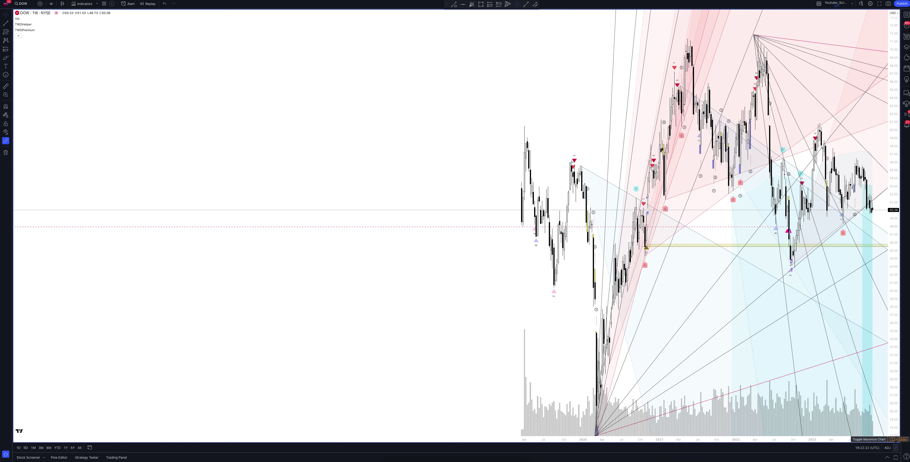
left_click(897, 447)
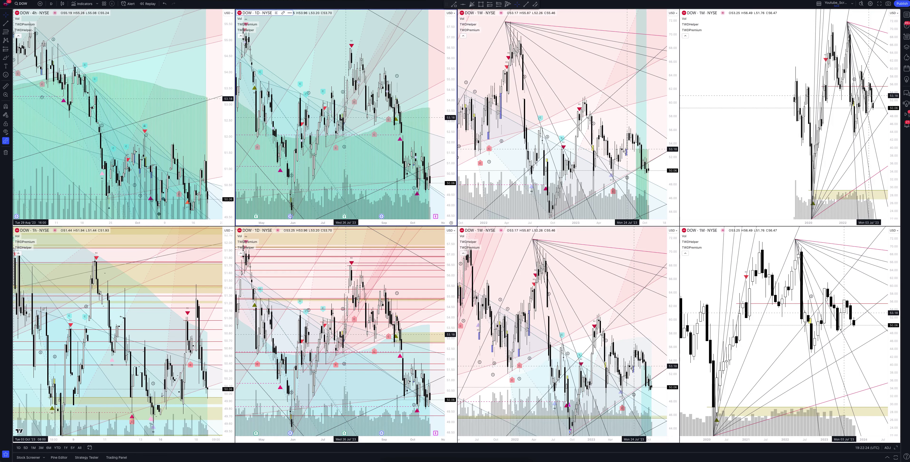
left_click(897, 447)
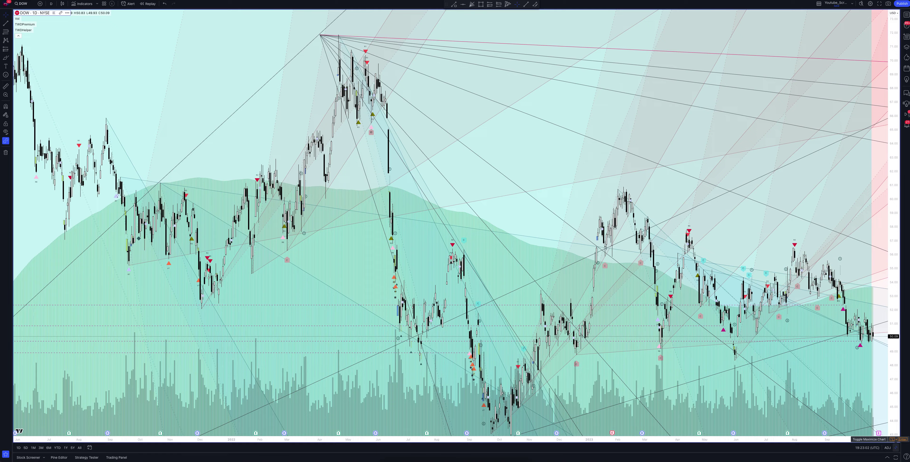
left_click(897, 439)
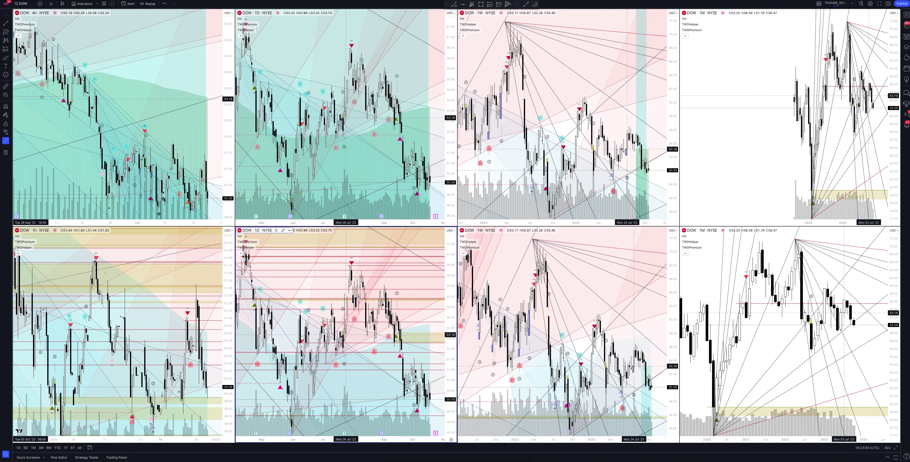
Step: Maximize the lower DOW chart and show the TWDPremium Strategy Tester results in the bottom panel
left_click(451, 440)
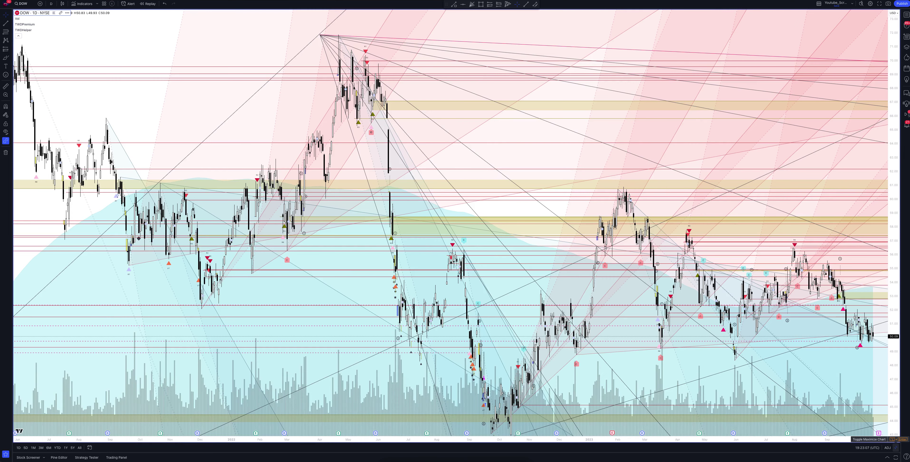
left_click(28, 458)
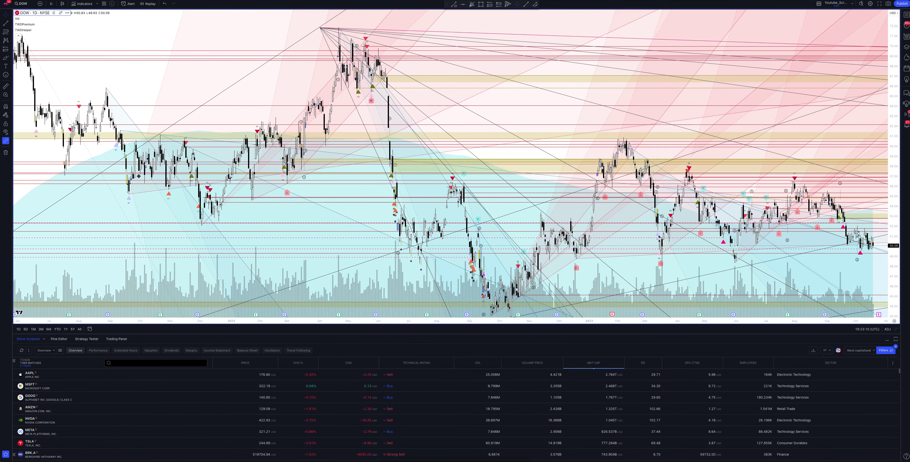
left_click(87, 339)
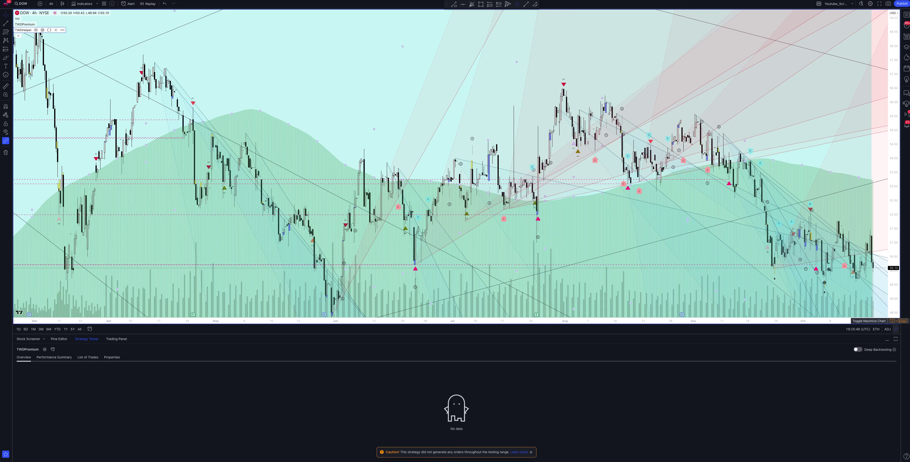
Step: Maximize the DOW 1h chart, review its TWDPremium backtest, then bring up the interval list
left_click(895, 329)
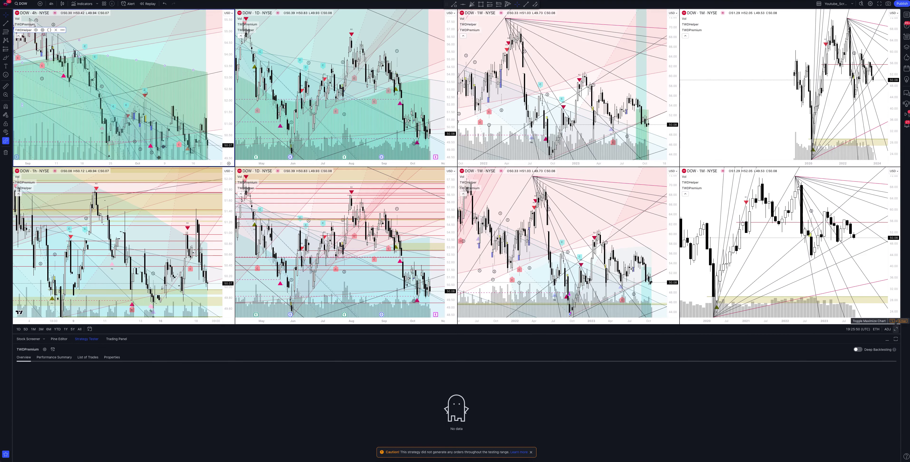
left_click(896, 329)
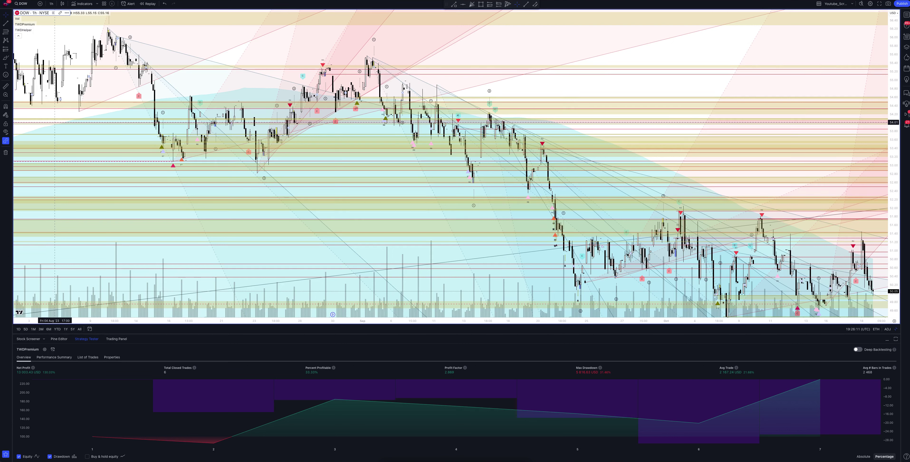
left_click(51, 3)
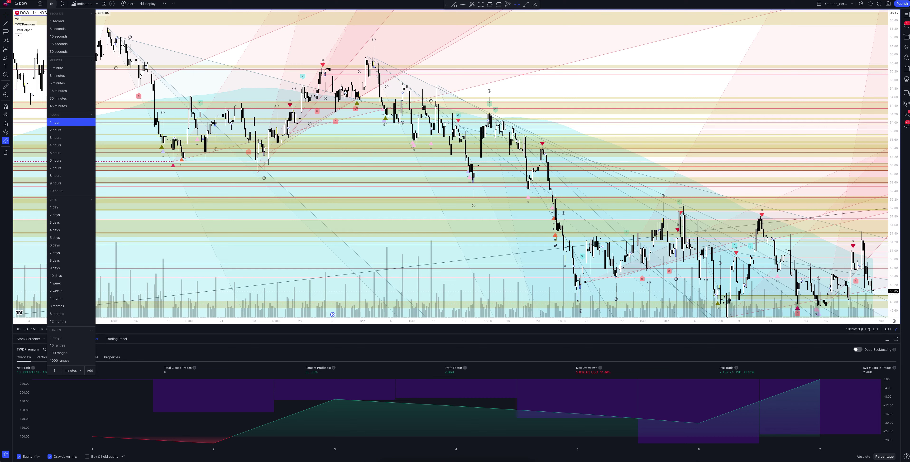
Step: Put the DOW chart on 2-hour bars, review the 14-trade backtest, then reopen the interval list
left_click(55, 130)
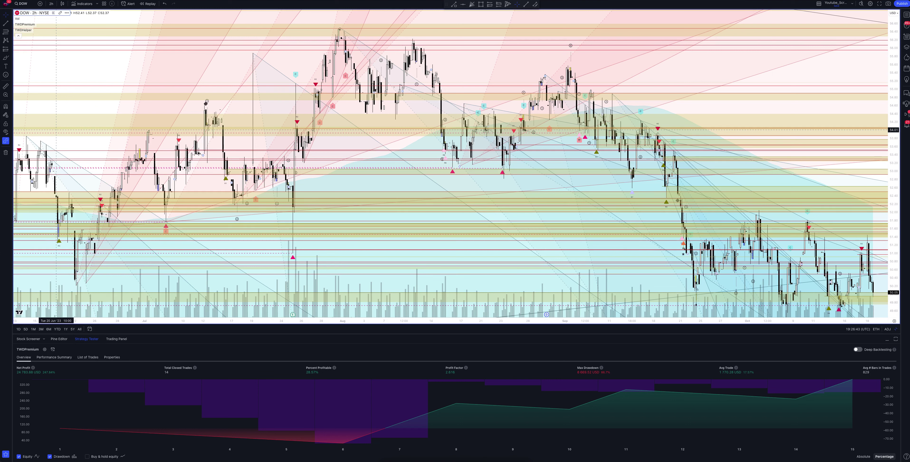
left_click(51, 3)
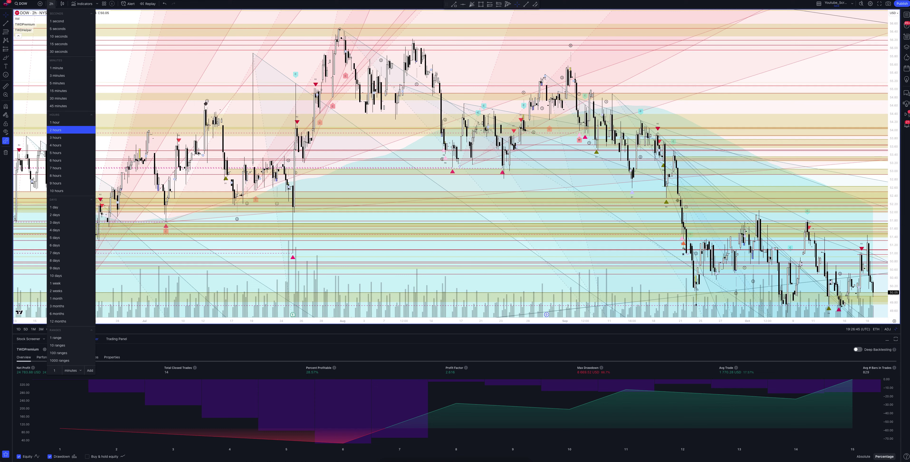
Step: Put the DOW chart on 3-hour bars, check the recalculated 14-trade backtest, then reopen the interval list
left_click(55, 138)
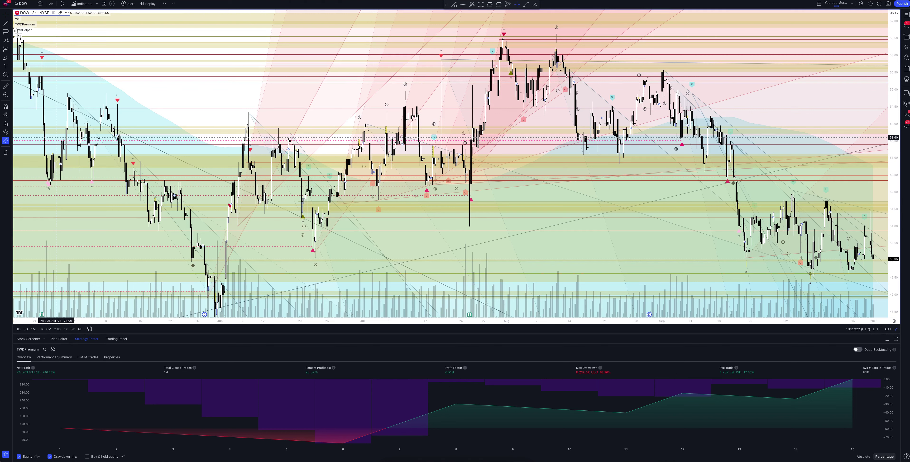
left_click(51, 3)
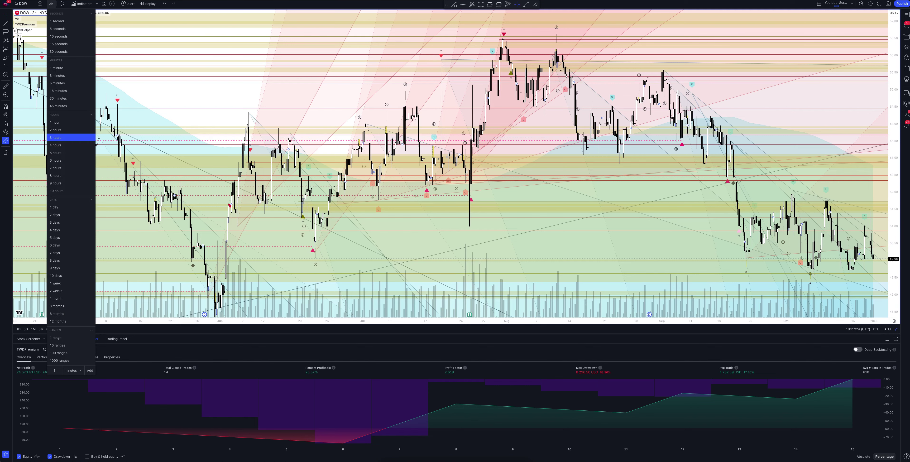
Step: Put the DOW chart on 4-hour bars, review the recalculated backtest stats, then reopen the interval list
left_click(55, 146)
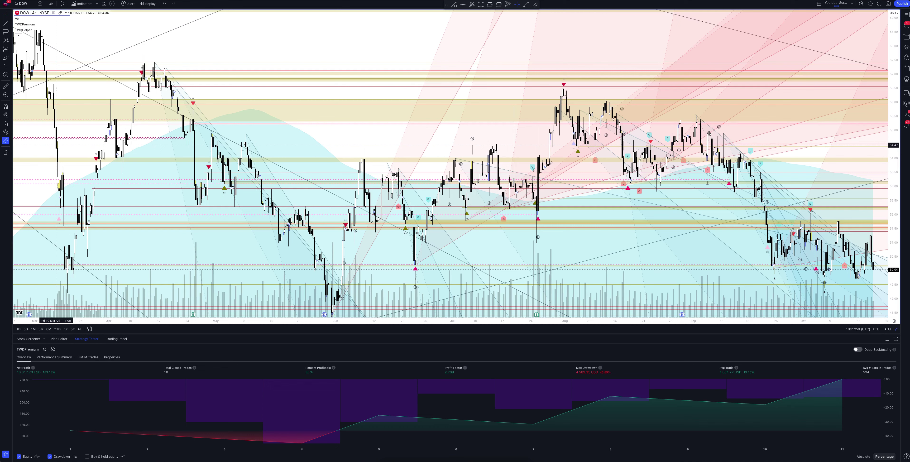
left_click(51, 3)
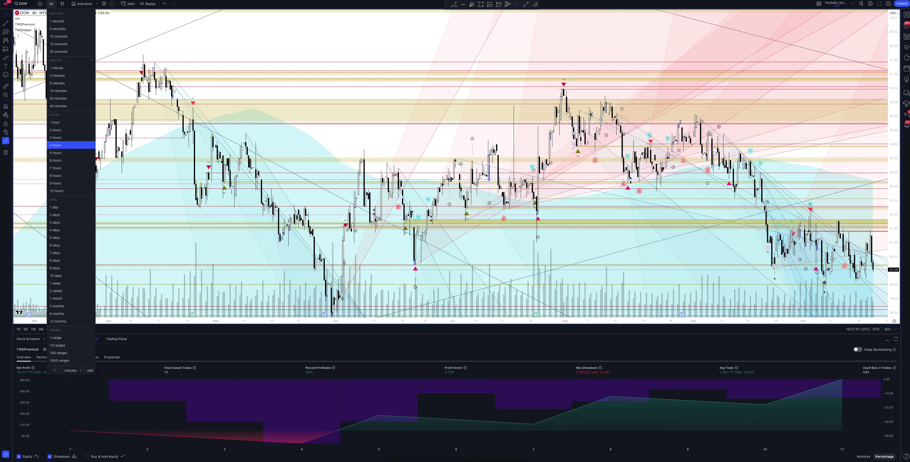
Step: Move the DOW chart to 5-hour, then 6-hour bars, reviewing the backtest (10 trades on 6h)
left_click(55, 152)
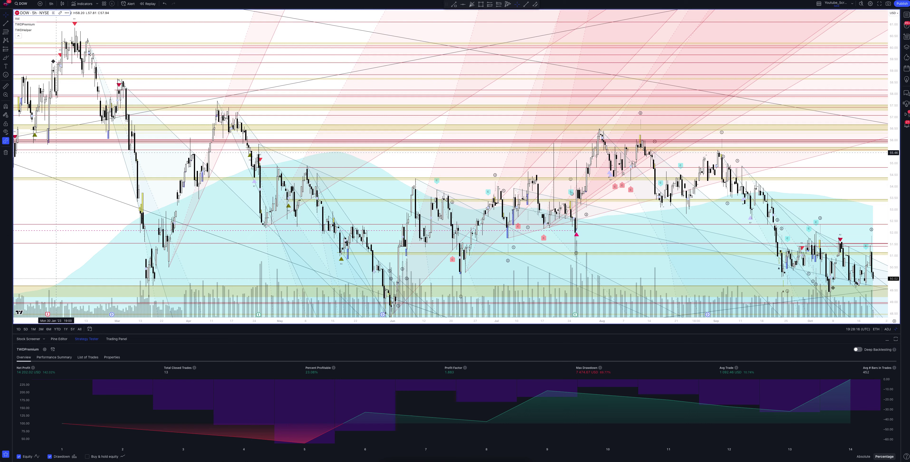
left_click(51, 3)
left_click(55, 160)
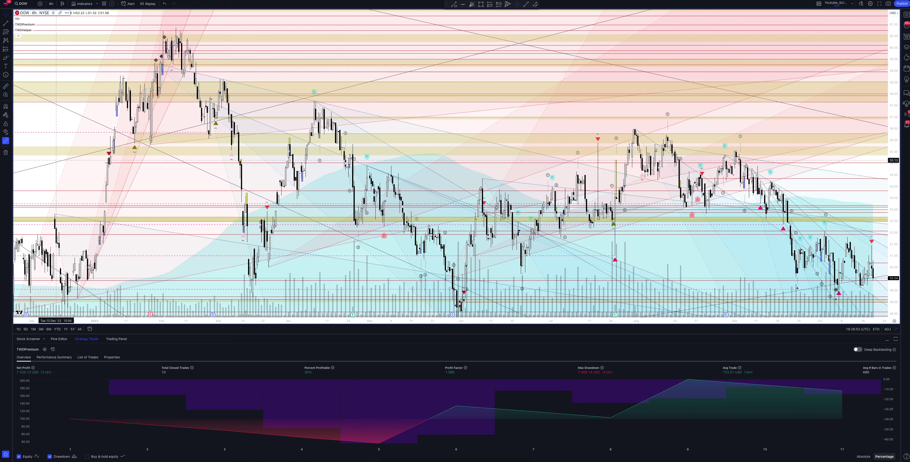
left_click(51, 4)
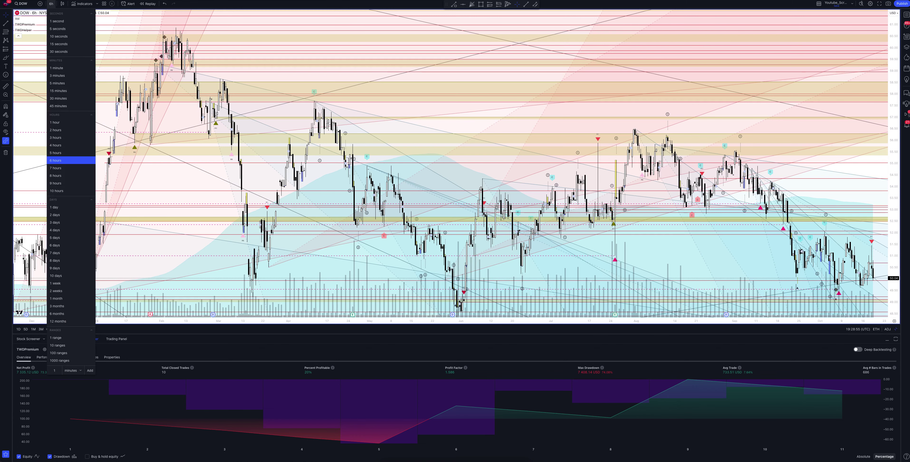
Step: Review the backtest on 7-hour and 8-hour bars, then set the DOW chart back to 1 hour
left_click(56, 168)
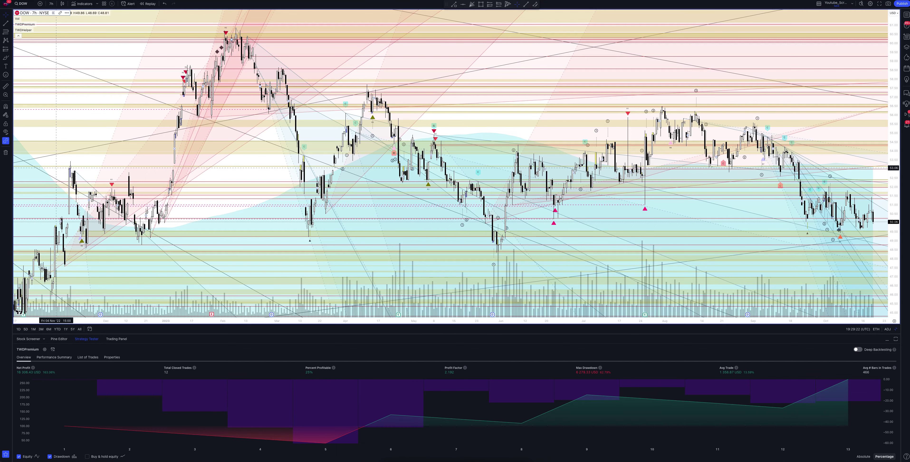
left_click(51, 4)
left_click(55, 176)
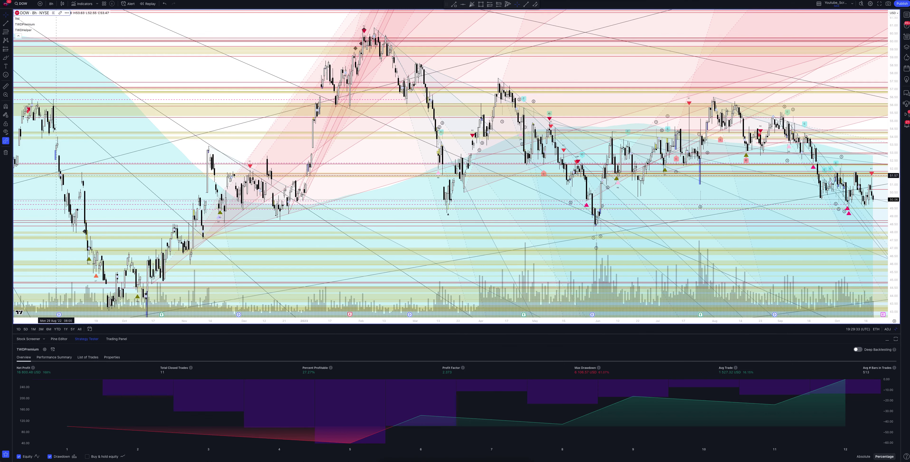
left_click(51, 4)
left_click(54, 122)
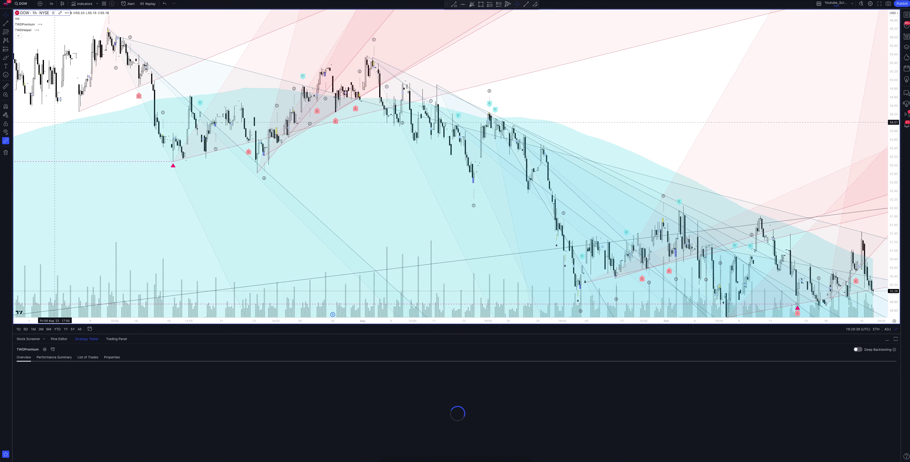
Step: Restore the eight-chart DOW grid with Alt+Enter, keeping the backtest panel below
key("alt+Return")
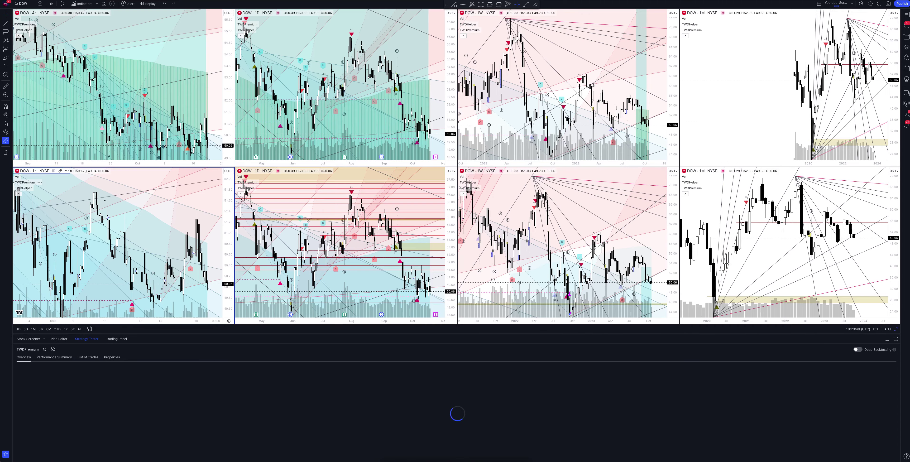